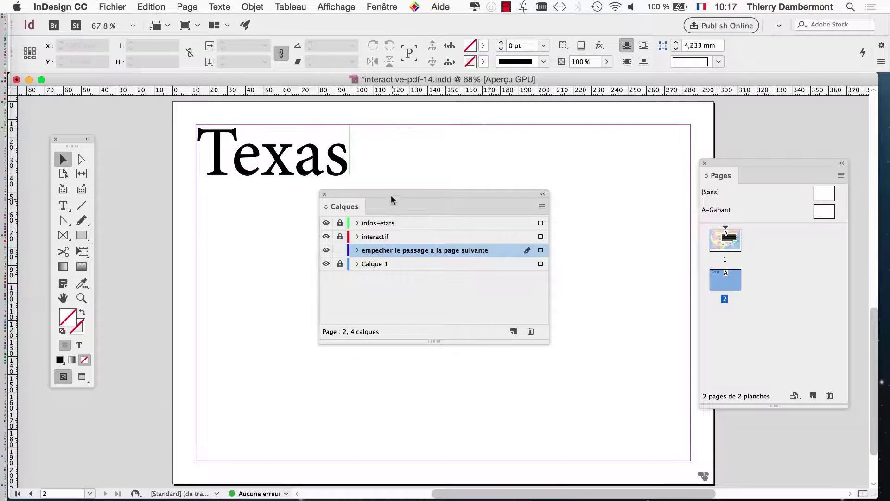
Step: Unlock the infos-etats, interactif and Calque 1 layers
left_click_drag(392, 196, 482, 165)
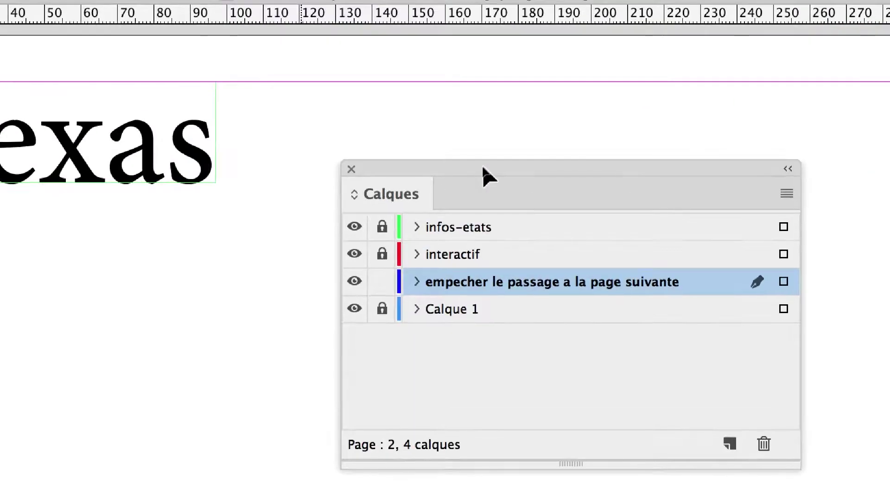
left_click(448, 187)
left_click(447, 269)
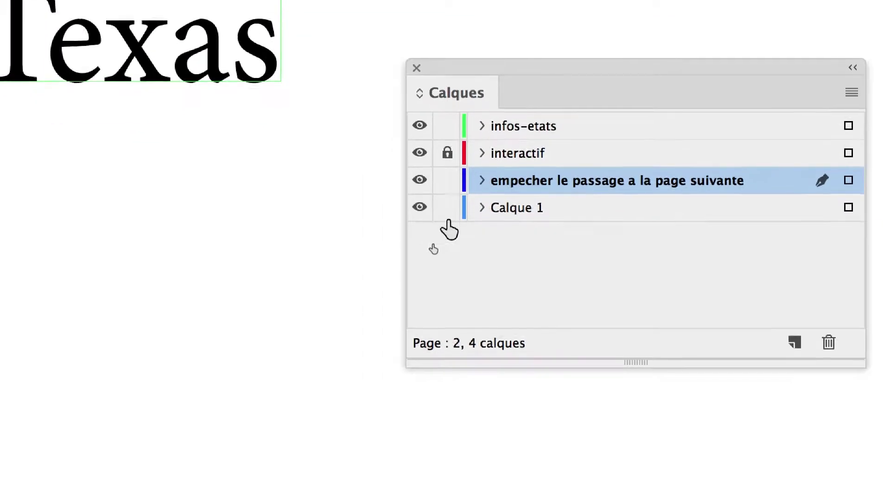
left_click(448, 215)
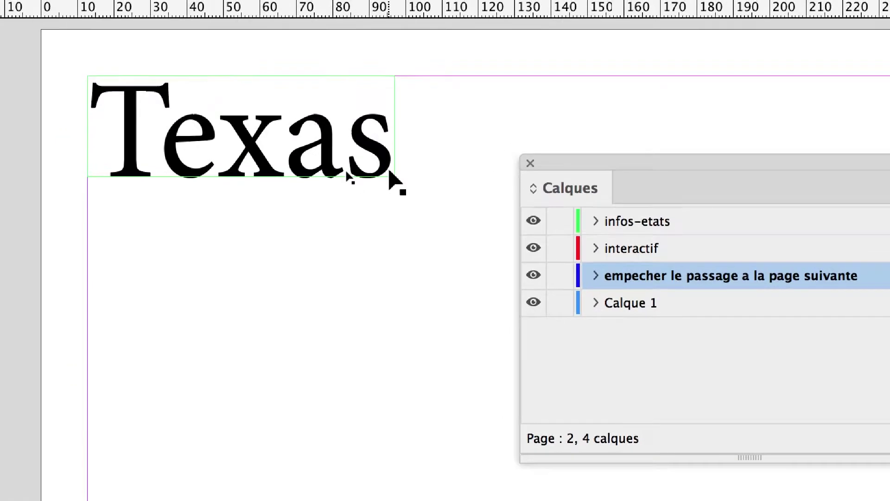
Step: Create a new layer named titres and move the Texas text frame onto it
left_click(348, 160)
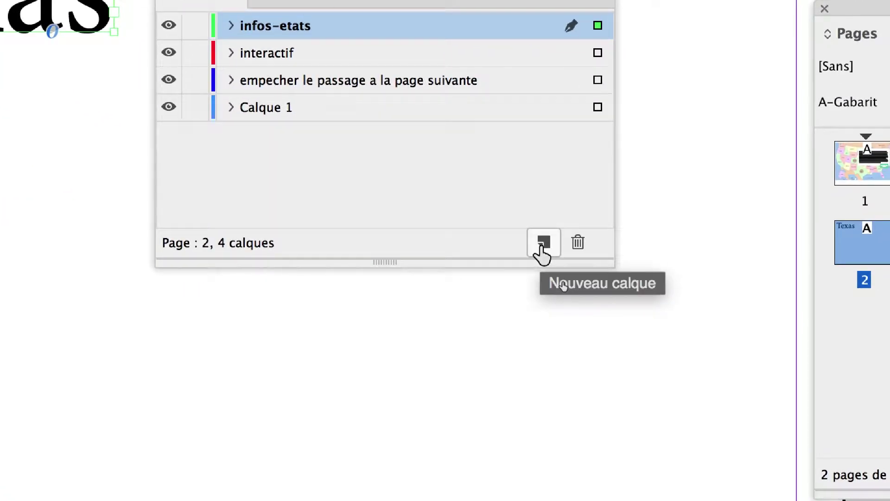
left_click(543, 242)
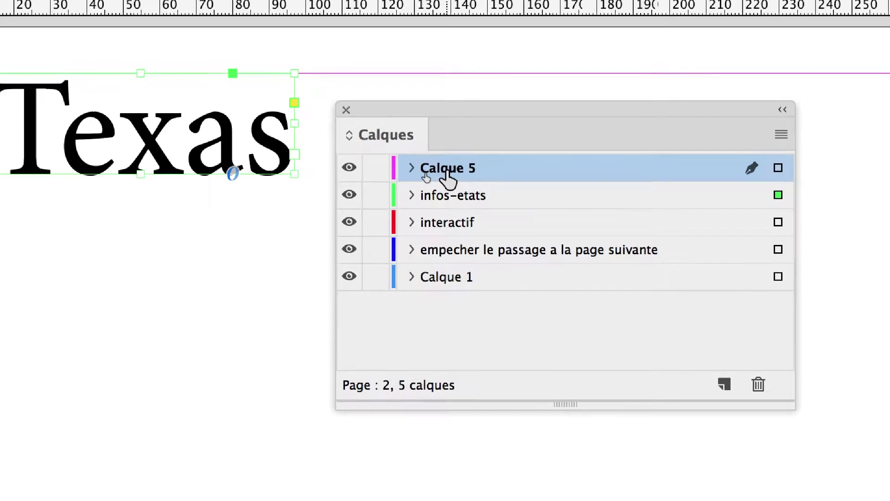
left_click(446, 170)
type("titres")
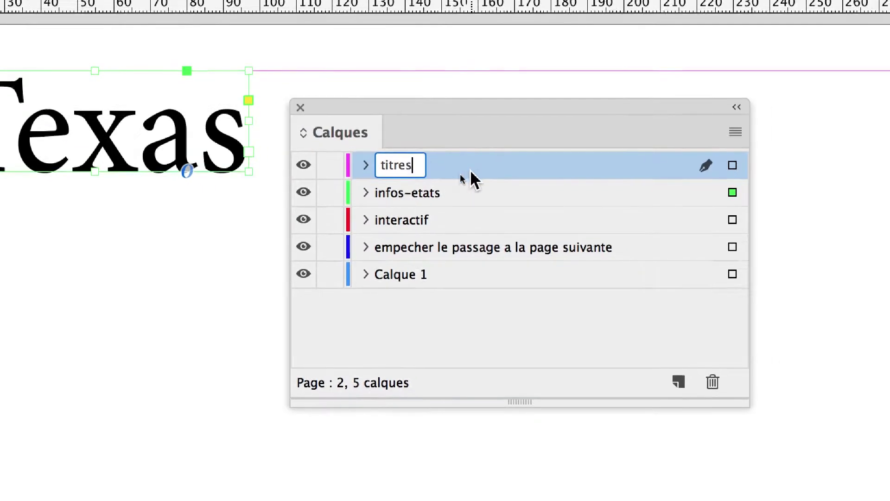
key("Return")
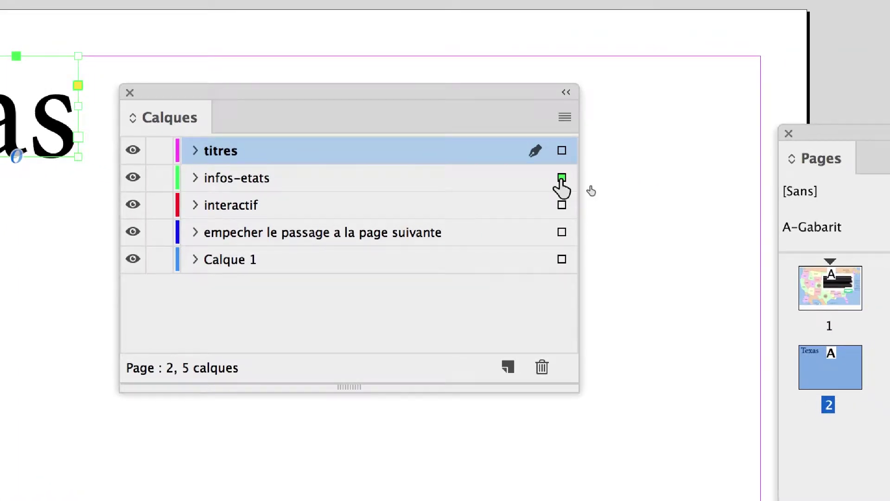
left_click_drag(562, 178, 562, 152)
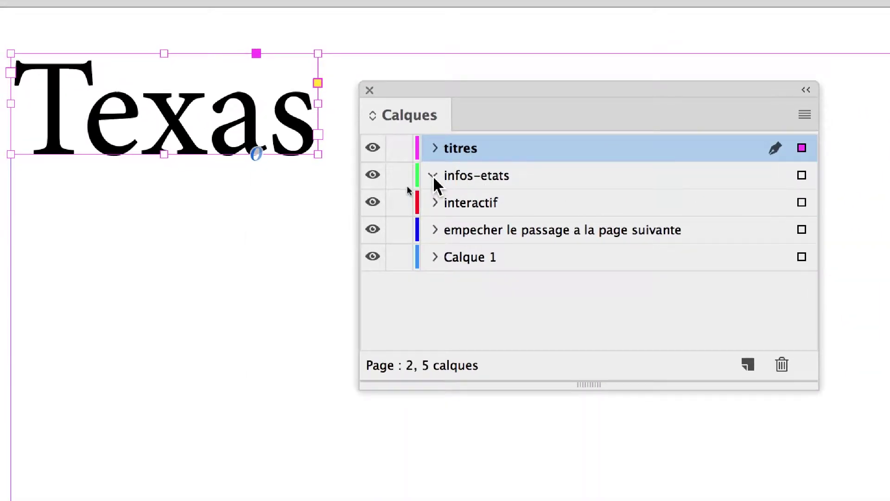
Step: Examine the page 2 contents of the titres, infos-etats and interactif layers
left_click(434, 148)
left_click(435, 148)
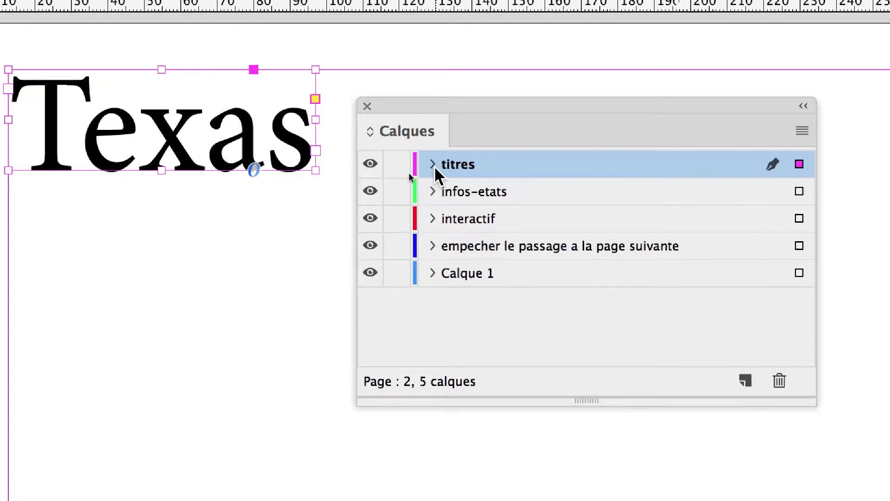
left_click(434, 148)
left_click(432, 165)
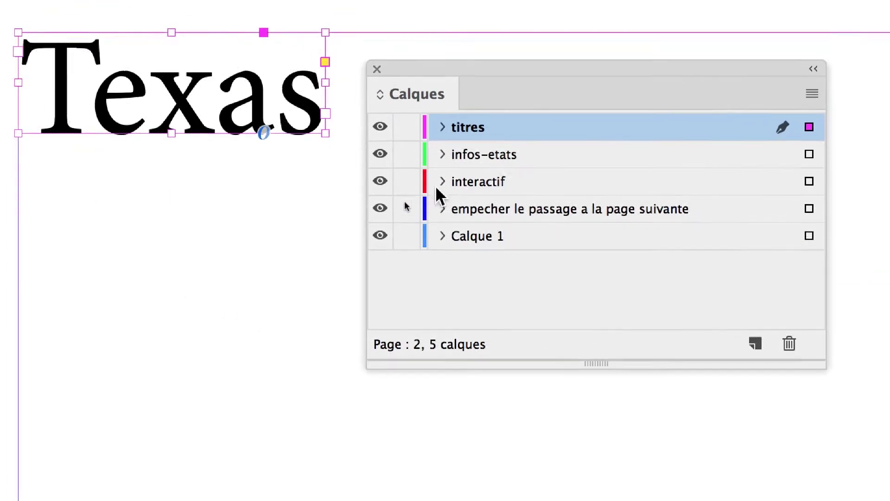
left_click(318, 195)
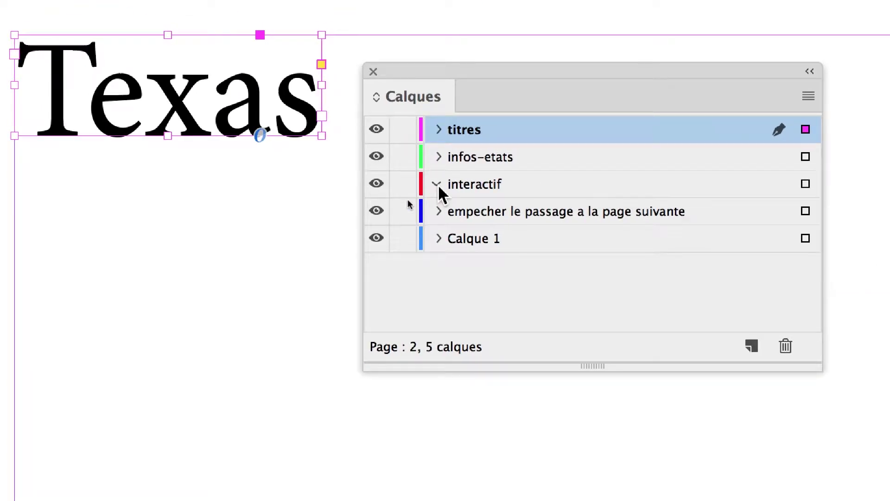
left_click(437, 184)
Step: Make interactif the active layer, lock all the other layers and move the layer list clear of the page centre
left_click(452, 186)
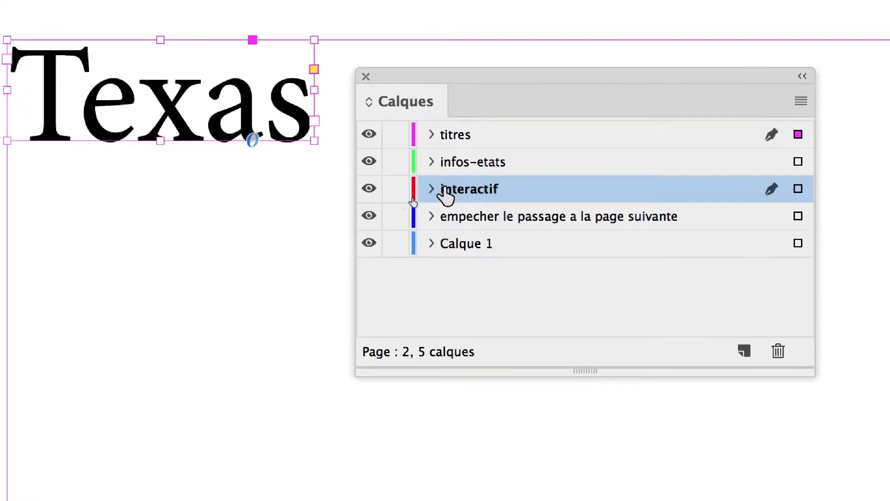
left_click(437, 189)
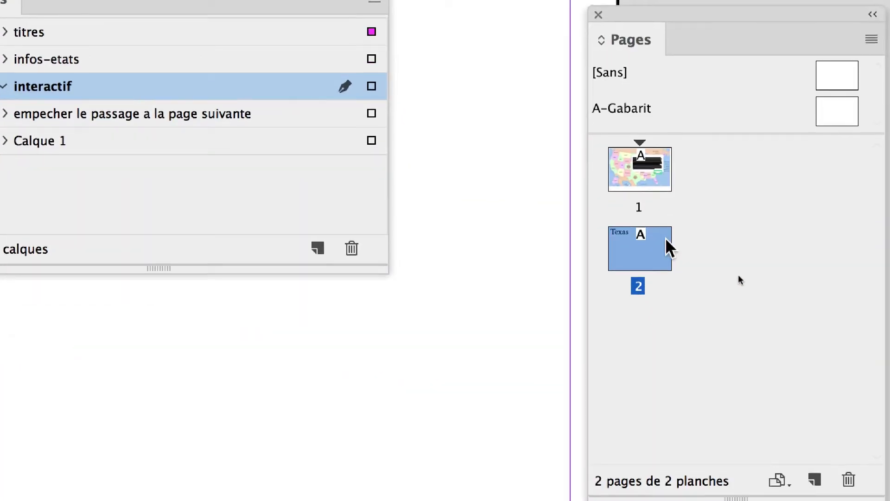
left_click(4, 86)
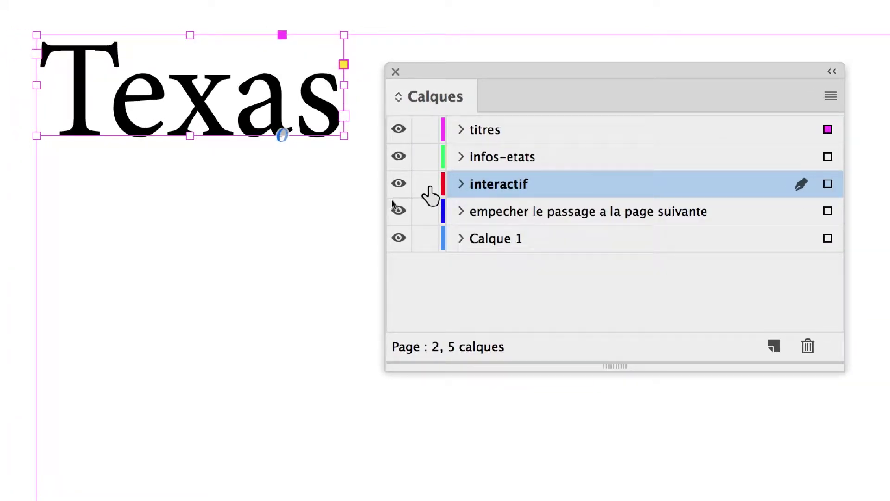
left_click(429, 186, "alt")
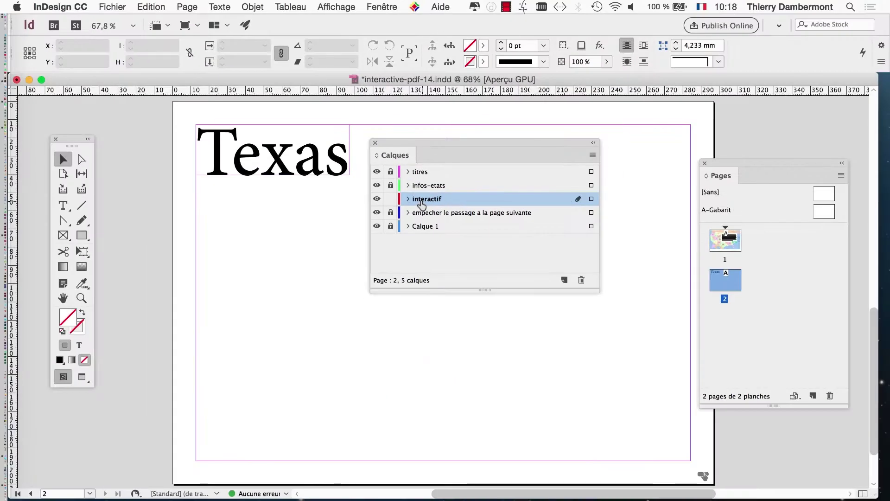
left_click_drag(459, 68, 862, 68)
left_click_drag(625, 141, 652, 130)
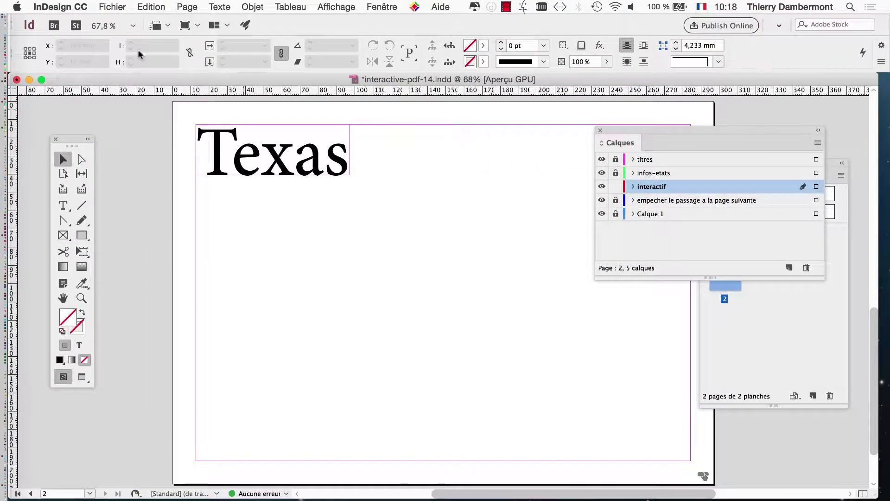
Step: Import the video file from the "docs PDF interactif jour 2" folder, ready for placement
left_click(106, 6)
left_click(139, 165)
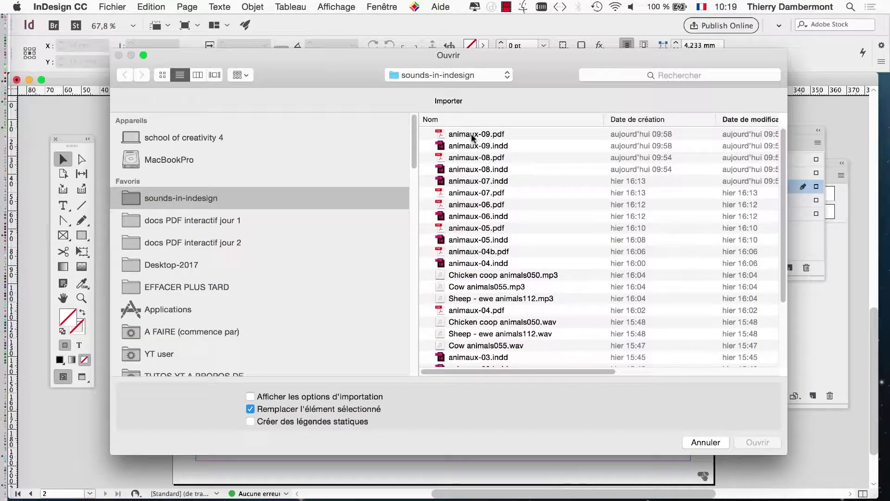
left_click(203, 248)
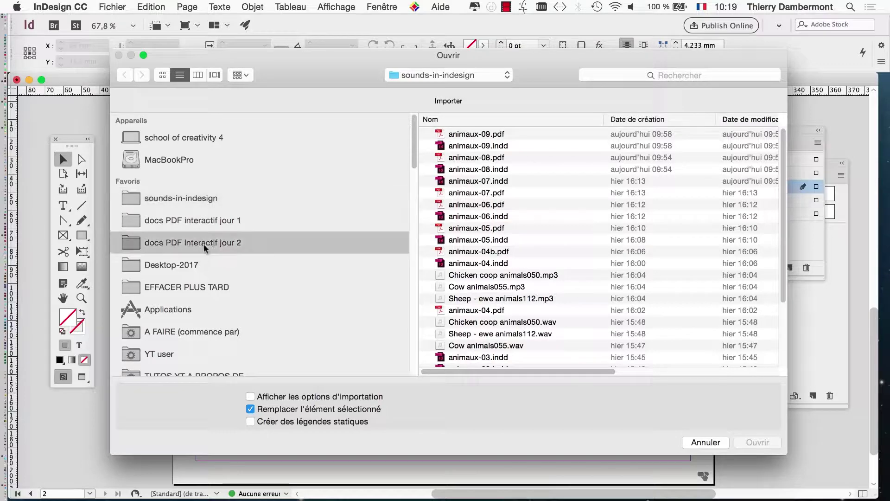
left_click(488, 137)
left_click(748, 440)
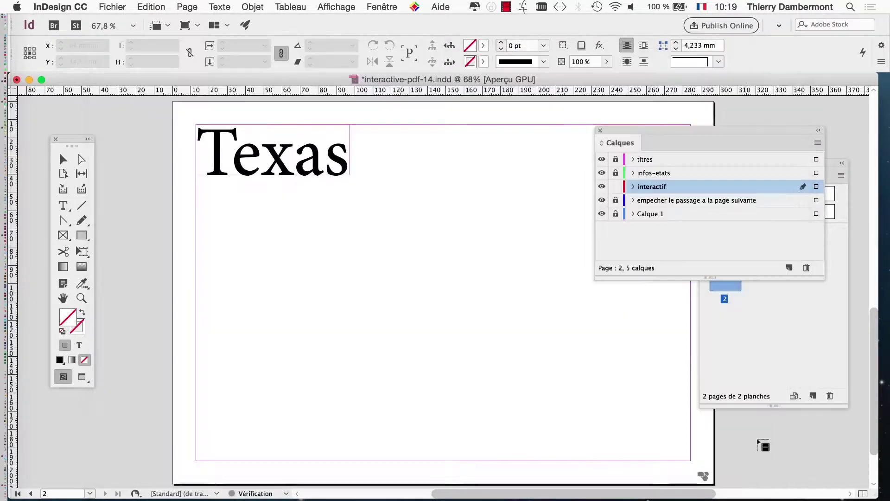
Step: Try placing the video at its original size and in a frame about 63.5 by 43 mm, undoing each placement
left_click(223, 218)
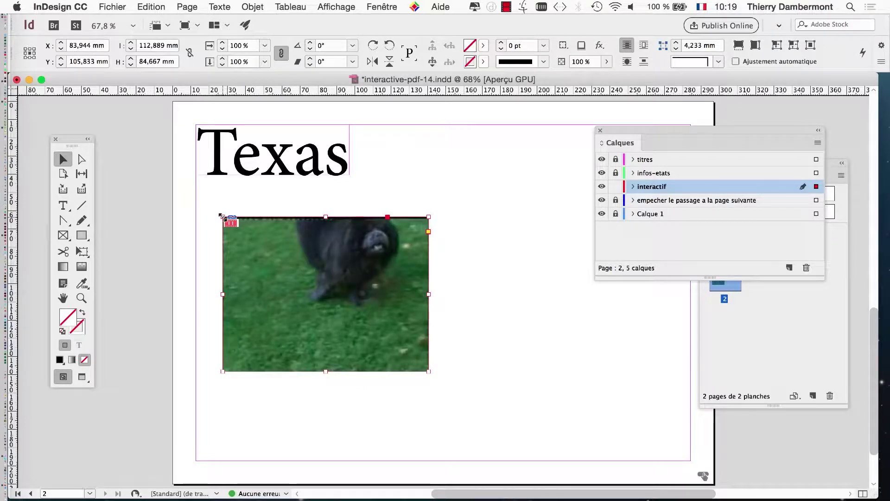
key("super+z")
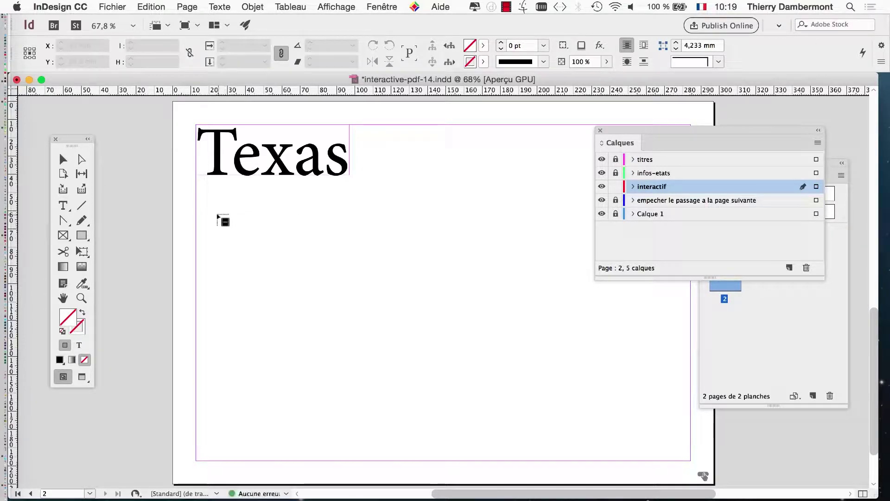
left_click_drag(217, 214, 333, 293)
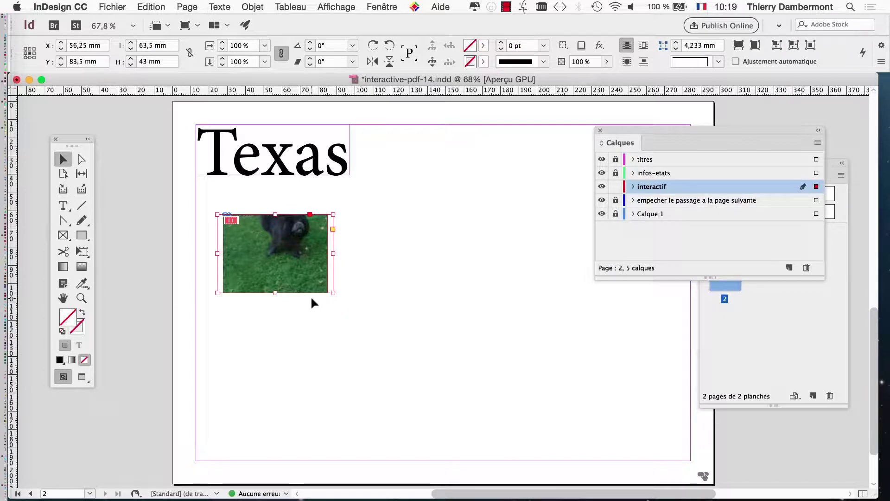
key("super+z")
Step: Place the video at its original size, about 113 by 85 mm, on the page below the Texas title
left_click(267, 229)
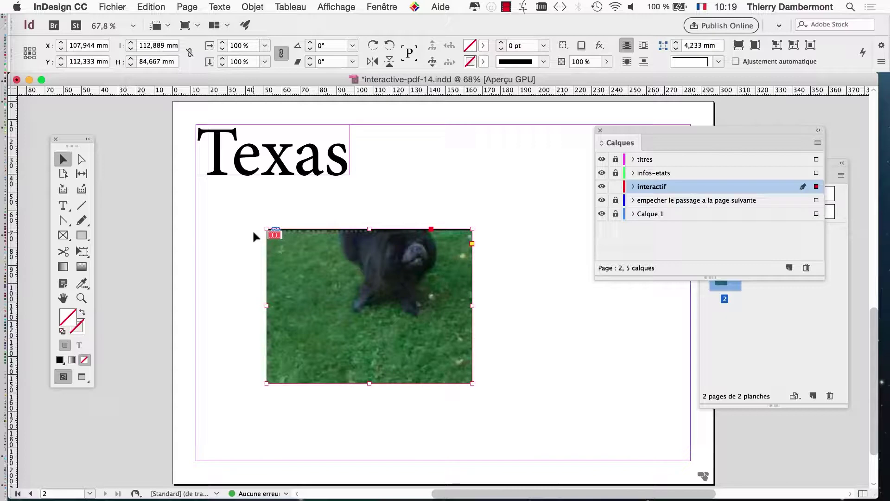
left_click_drag(67, 139, 207, 214)
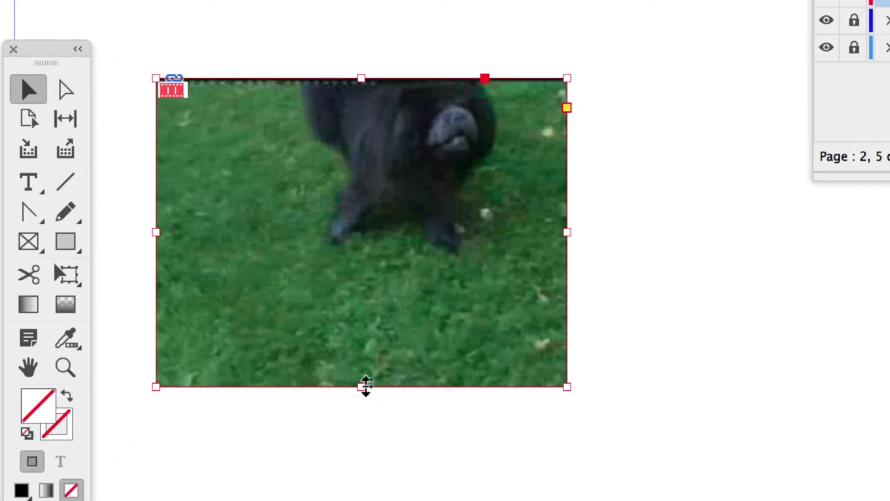
Step: Try shortening the video frame from its lower edge, undo the change and deselect the frame
left_click_drag(385, 373, 388, 283)
left_click_drag(364, 356, 363, 347)
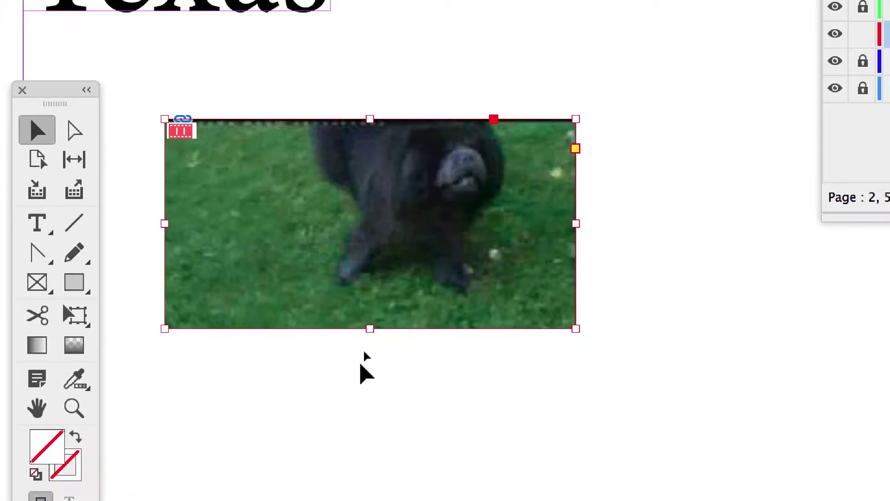
key("super+z")
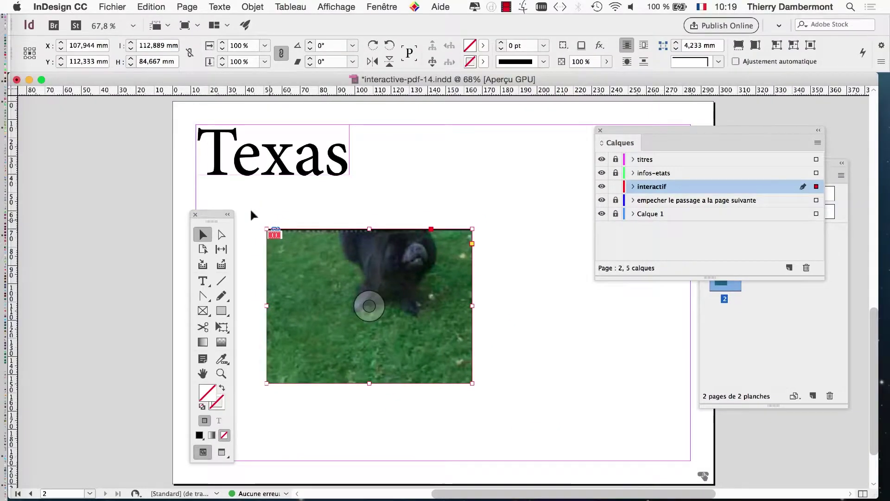
left_click_drag(208, 217, 171, 216)
left_click(130, 222)
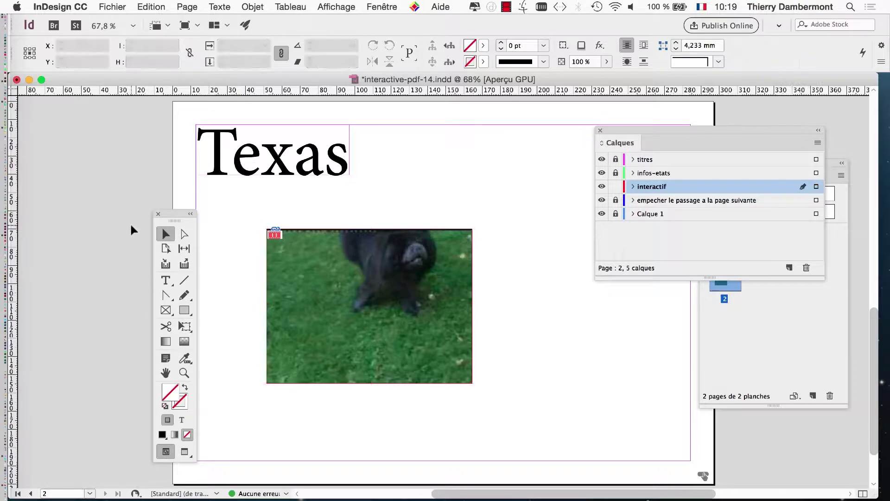
Step: Look up Adobe Media Encoder CC 2017 among the recently used applications
left_click(17, 6)
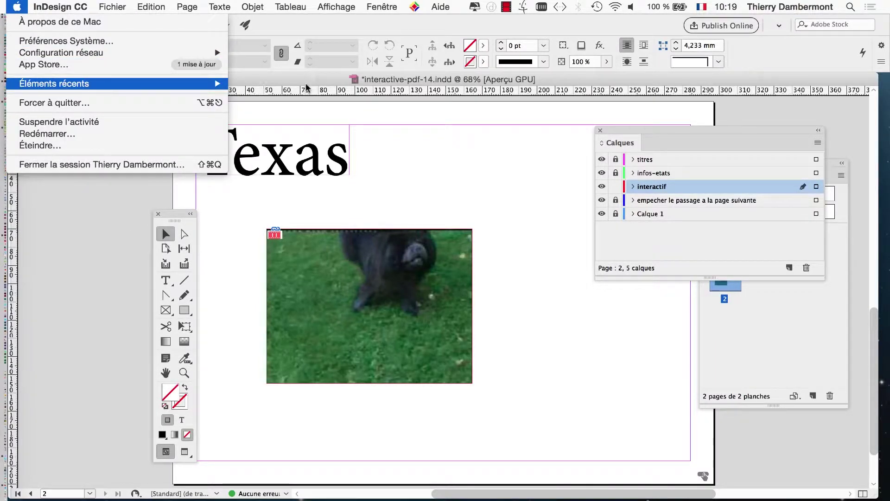
mouse_move(213, 83)
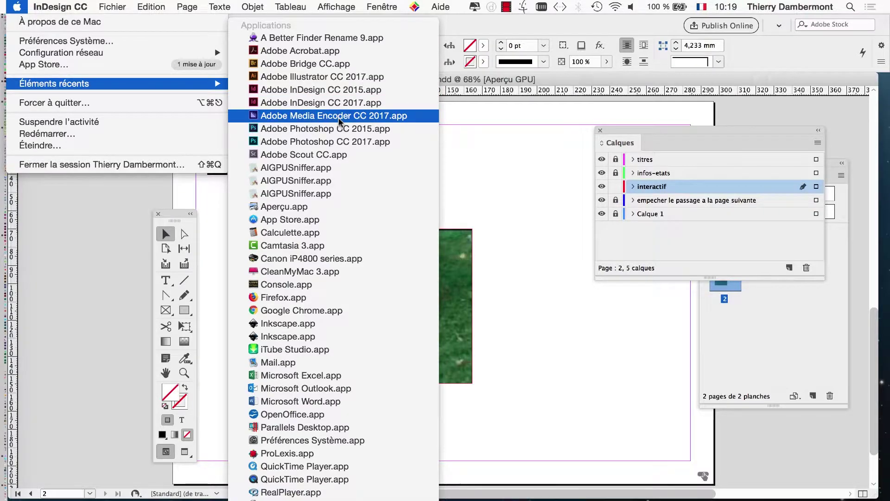
key("super")
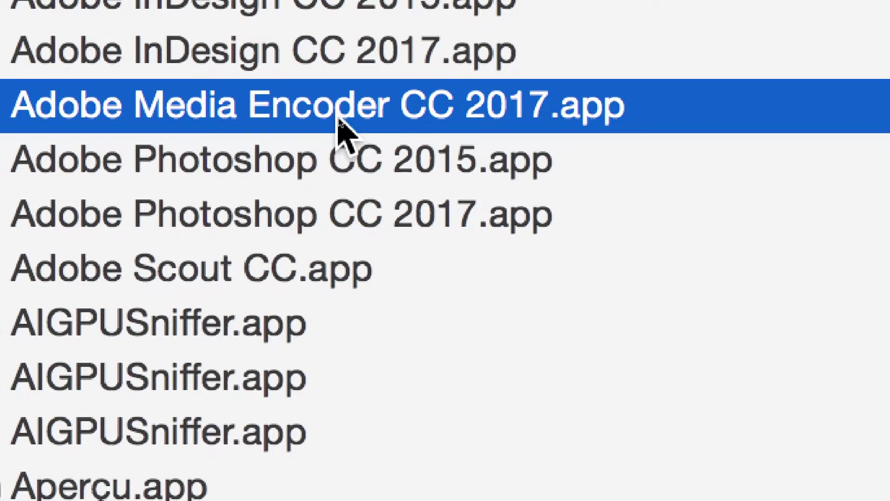
left_click(339, 120)
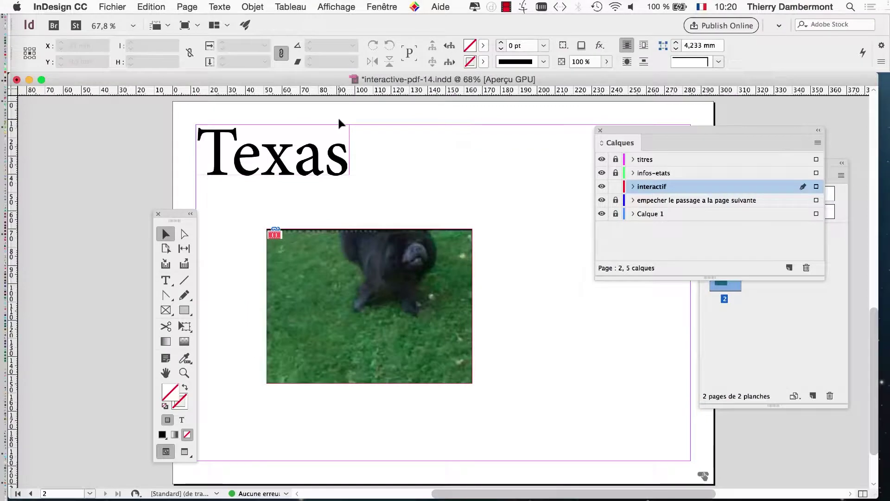
Step: Switch to HandBrake and dismiss its source file selection to show the main encoding window
mouse_move(4, 139)
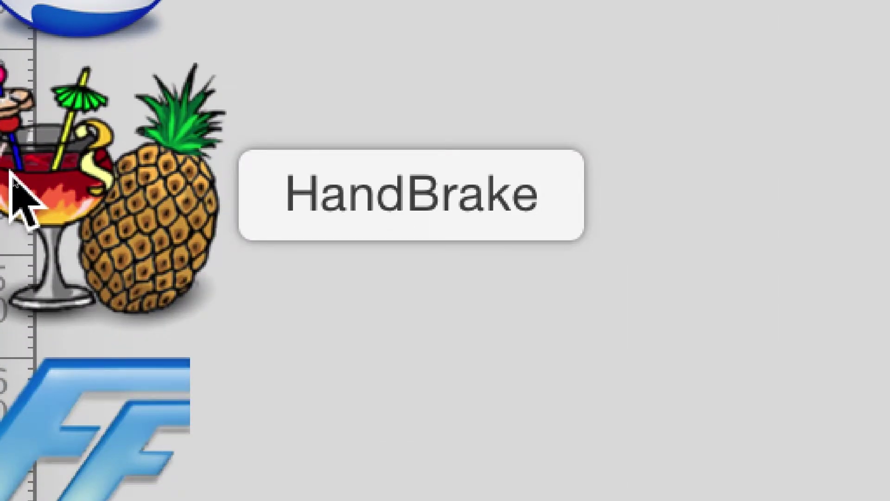
left_click(10, 172)
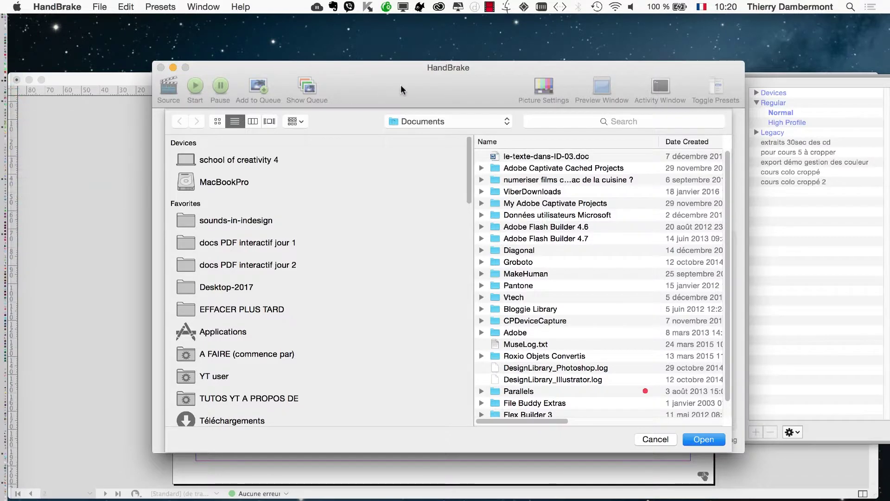
left_click_drag(402, 88, 355, 83)
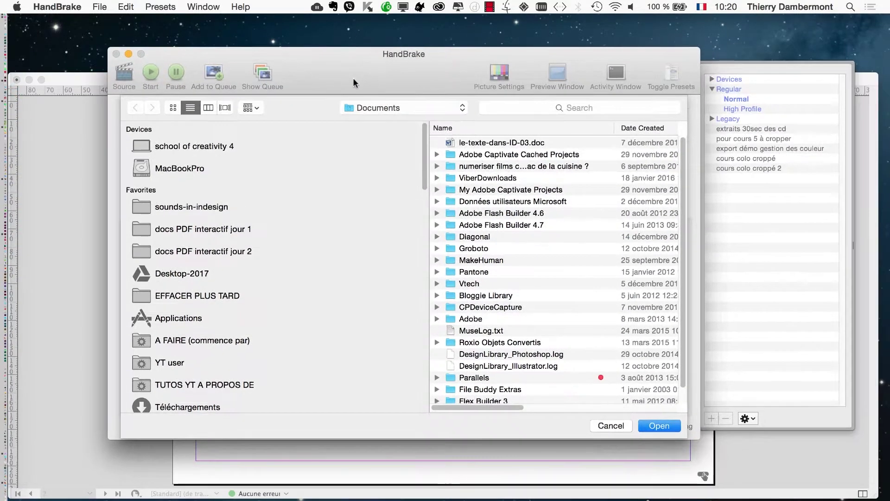
left_click(621, 428)
left_click_drag(344, 72, 307, 67)
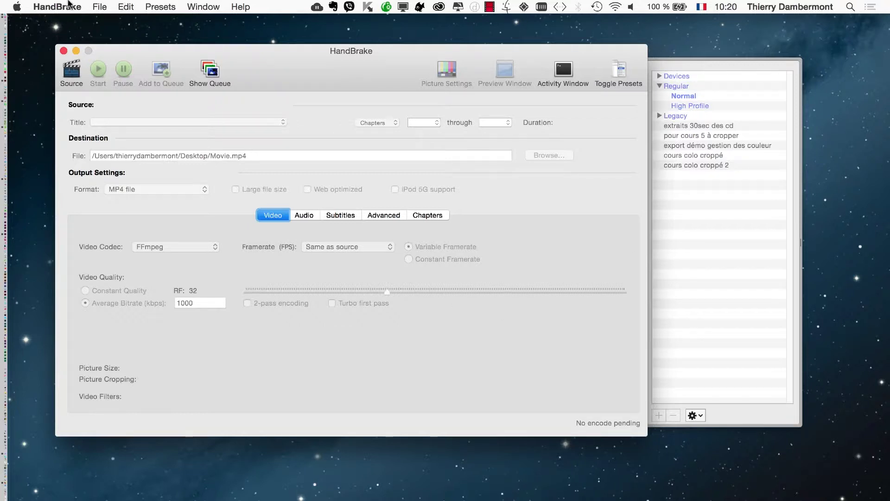
Step: Quit HandBrake and switch to Adobe Media Encoder CC
left_click(68, 6)
left_click(111, 118)
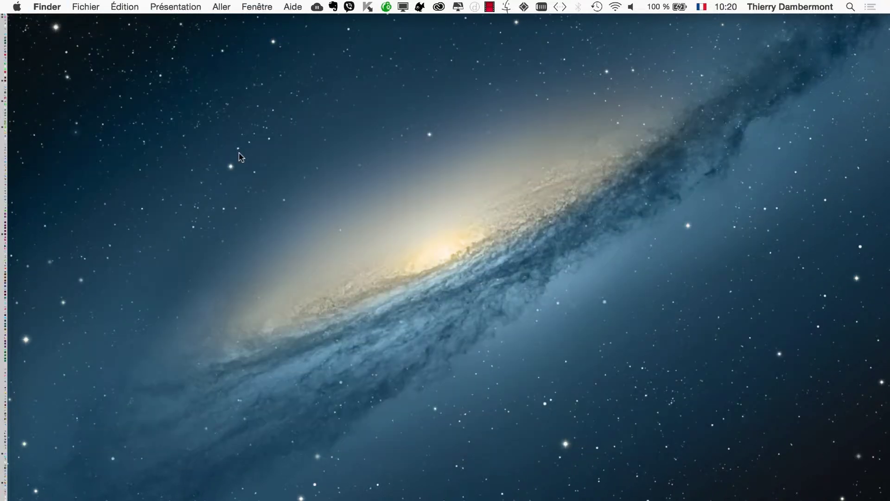
key("super+Tab")
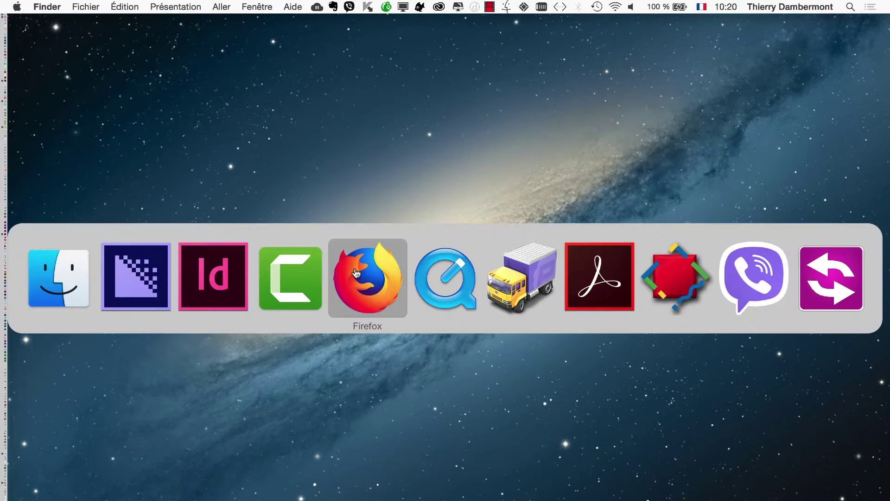
left_click(130, 295)
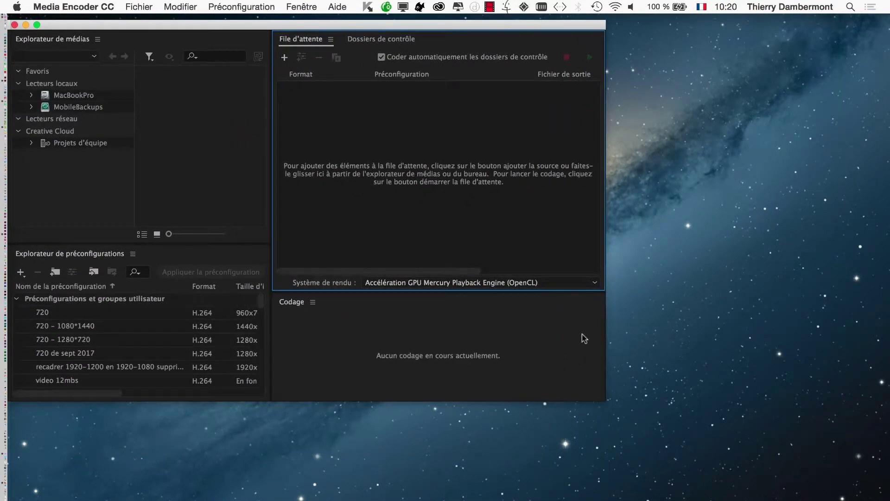
Step: Open a new Finder window and add Gionic_Dog_512kb.mp4 from the docs PDF interactif jour 2 folder to the encoding queue
key("super+Tab")
left_click(153, 278)
left_click(86, 7)
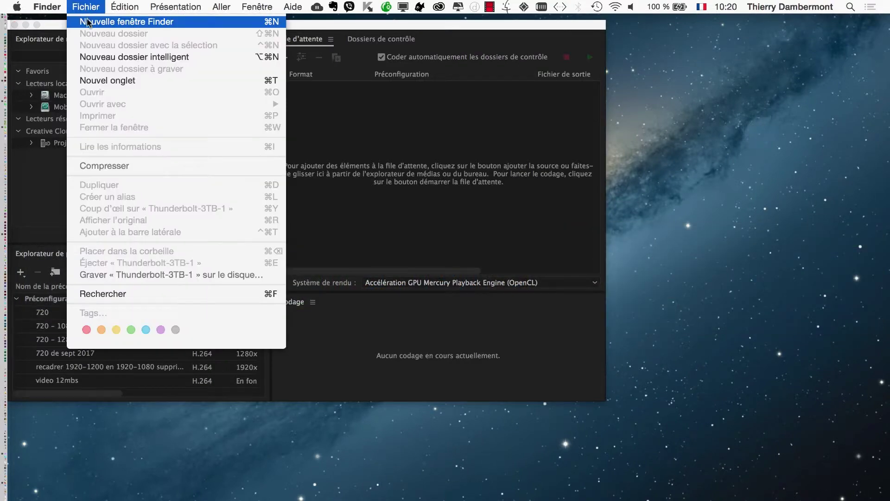
left_click(87, 21)
left_click_drag(430, 70, 621, 245)
left_click(435, 309)
left_click_drag(737, 314, 371, 143)
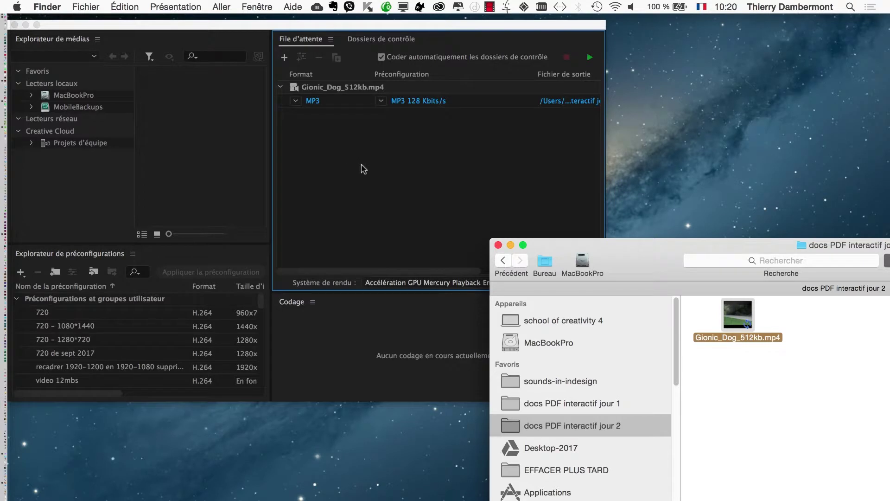
Step: Enlarge the Media Encoder window and set the queued video's export format to H.264
left_click(363, 168)
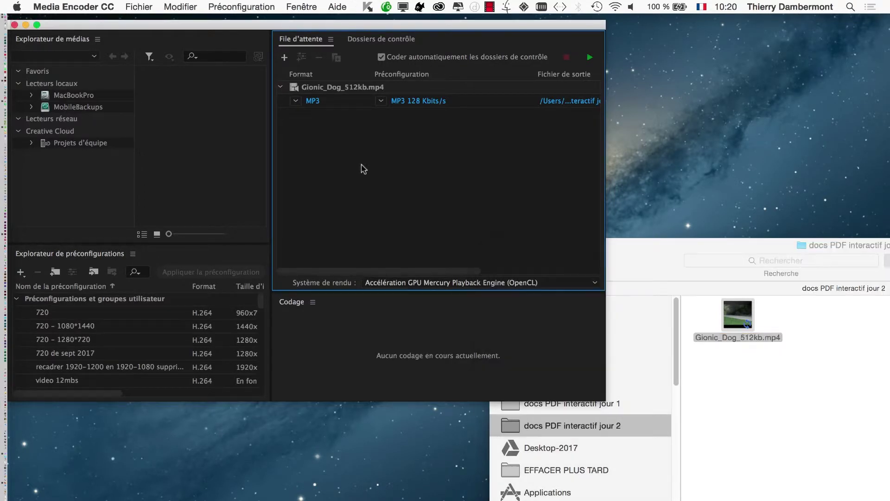
left_click_drag(602, 399, 848, 489)
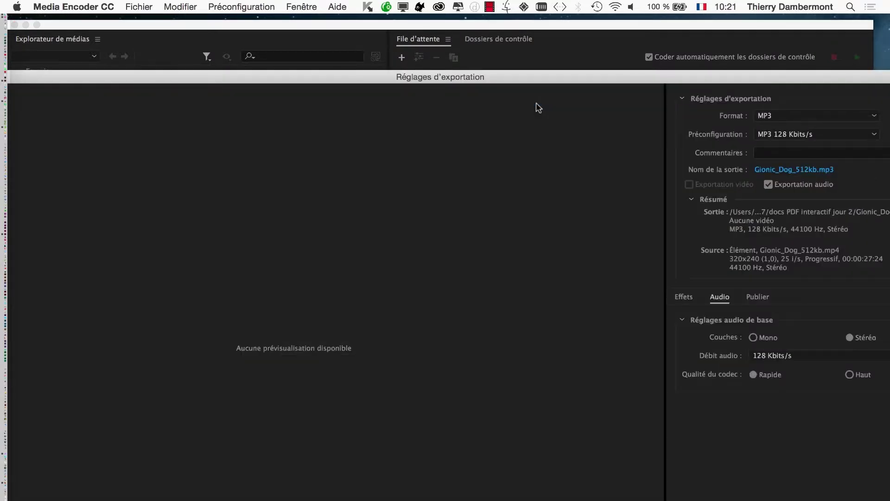
left_click(774, 117)
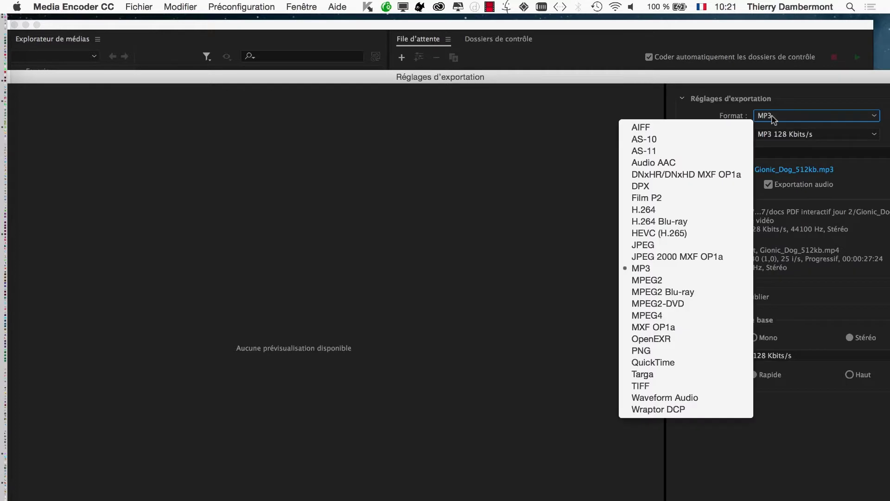
left_click(672, 210)
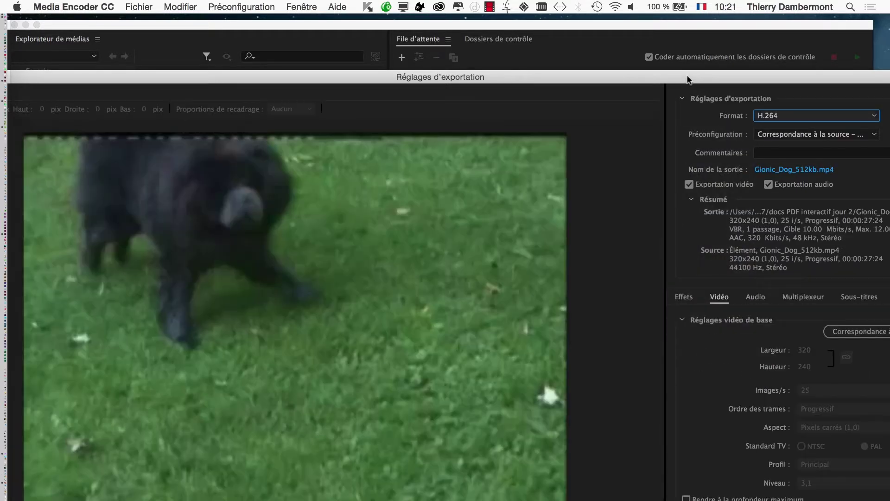
left_click_drag(689, 78, 588, 21)
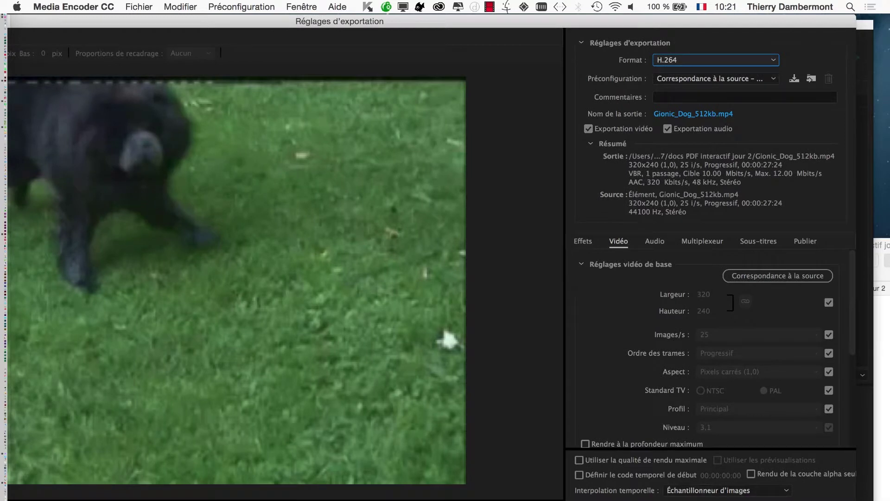
key("Return")
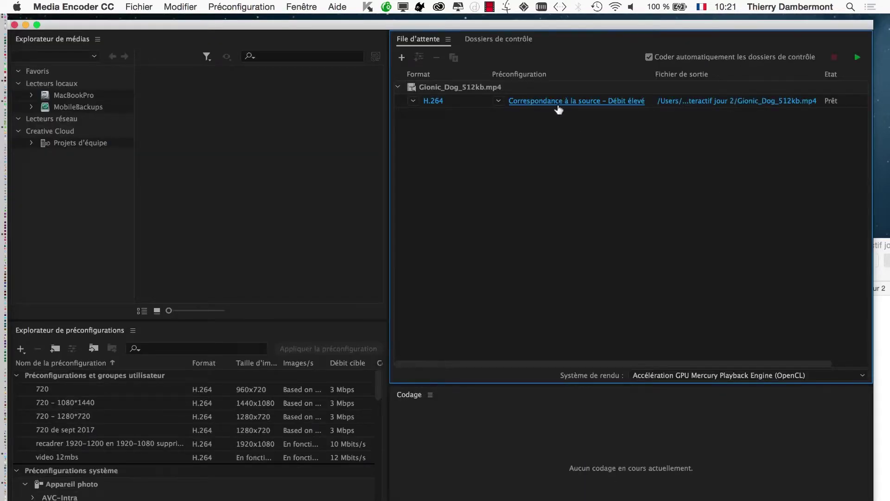
Step: Reopen the queued video's export settings through its preset and reposition the dialog to show the preview and settings
mouse_move(559, 109)
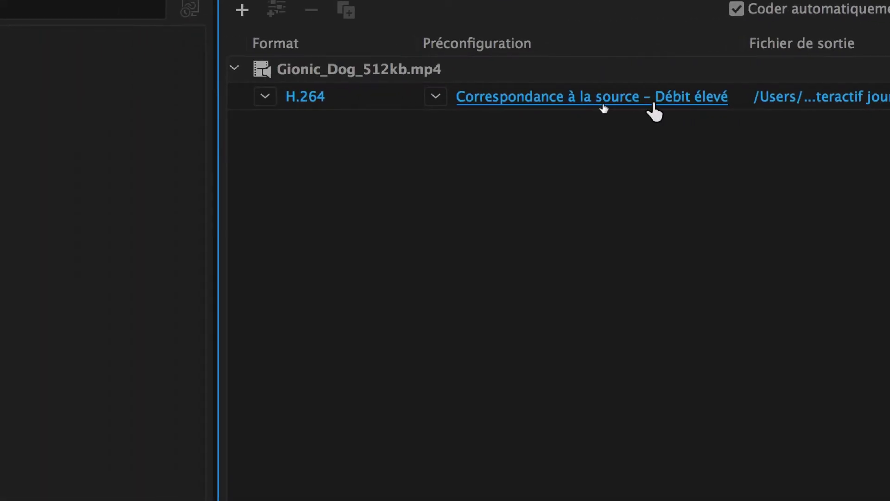
mouse_move(617, 103)
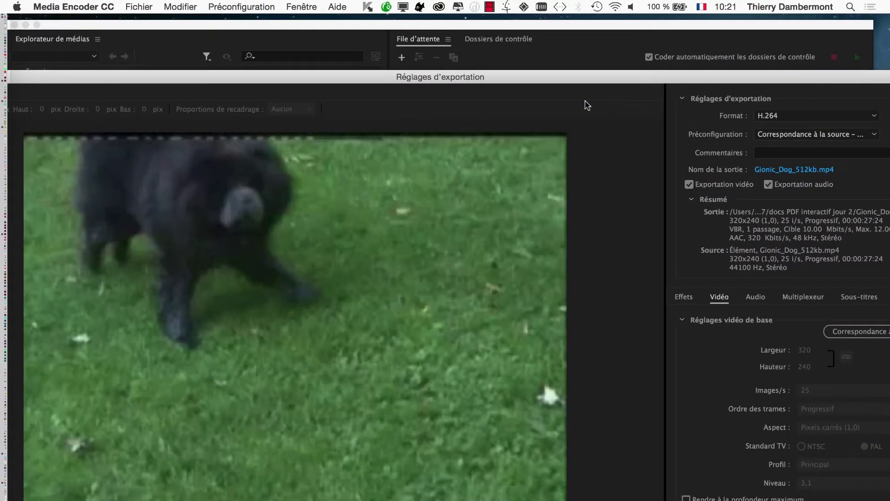
left_click_drag(777, 86, 880, 47)
left_click(62, 38)
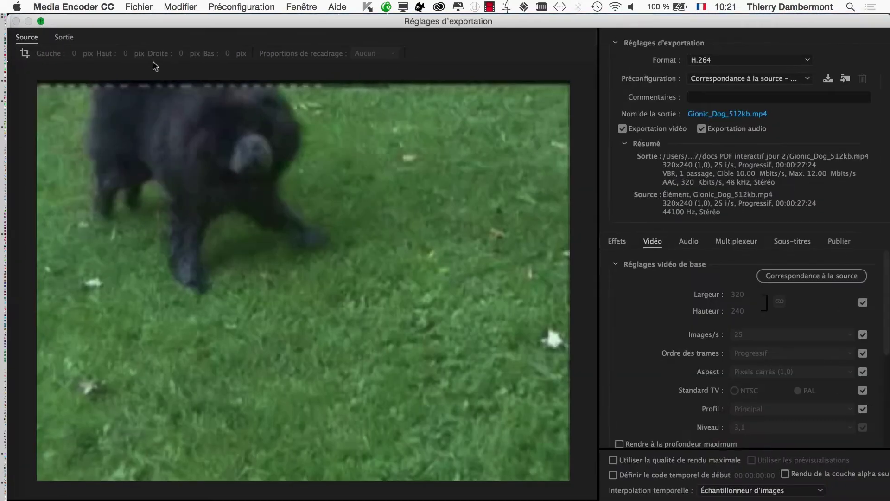
double_click(524, 21)
double_click(527, 18)
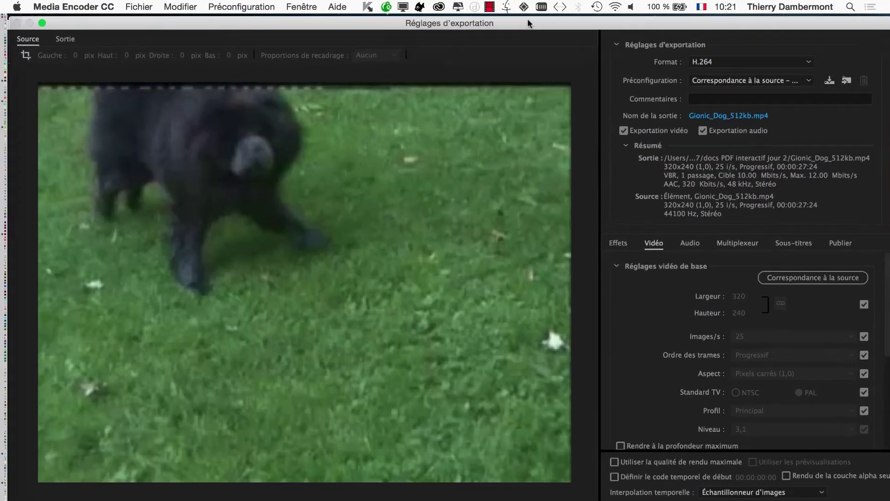
Step: Compare the output and source previews, try enabling source cropping, and discard the export settings changes
left_click(65, 40)
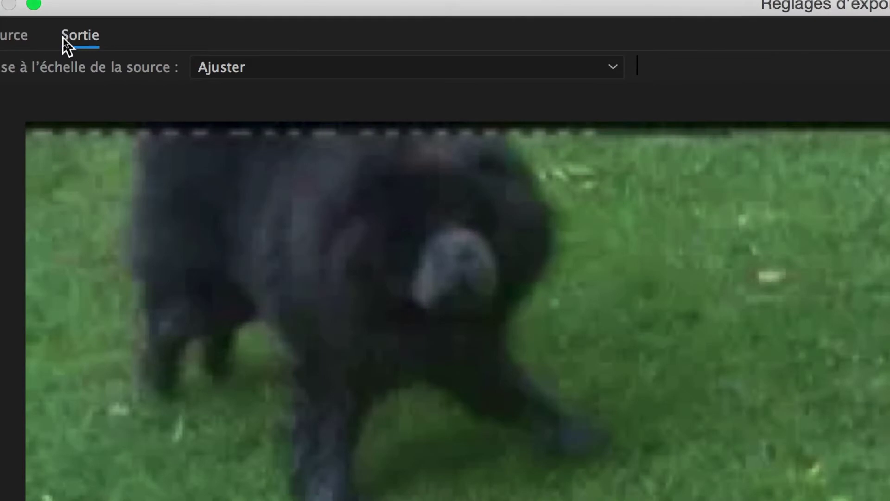
left_click(19, 36)
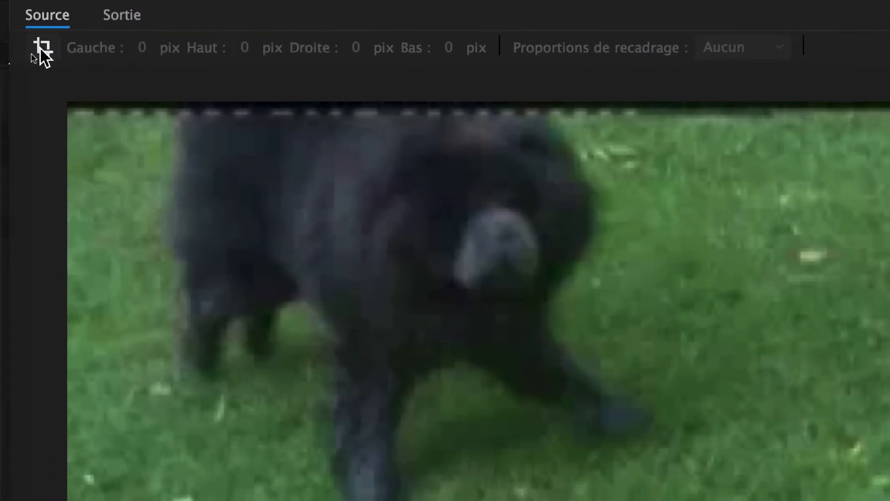
left_click(42, 48)
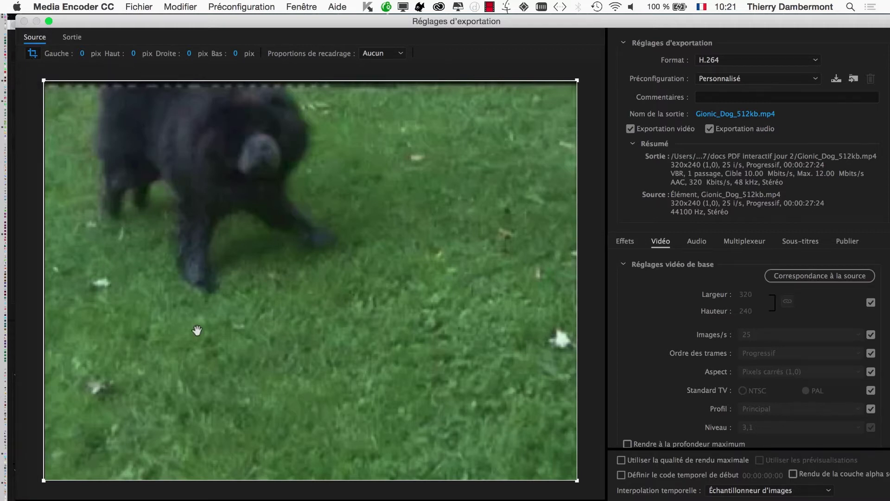
key("Escape")
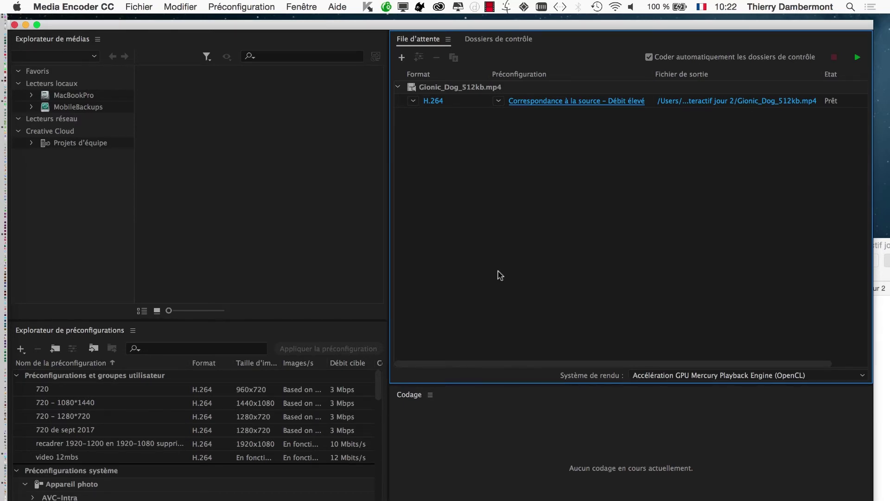
Step: Quit Adobe Media Encoder
left_click(78, 7)
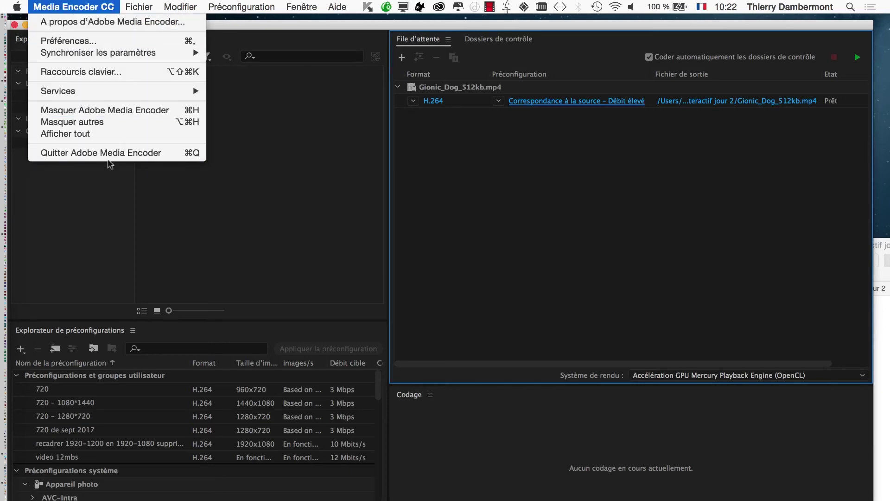